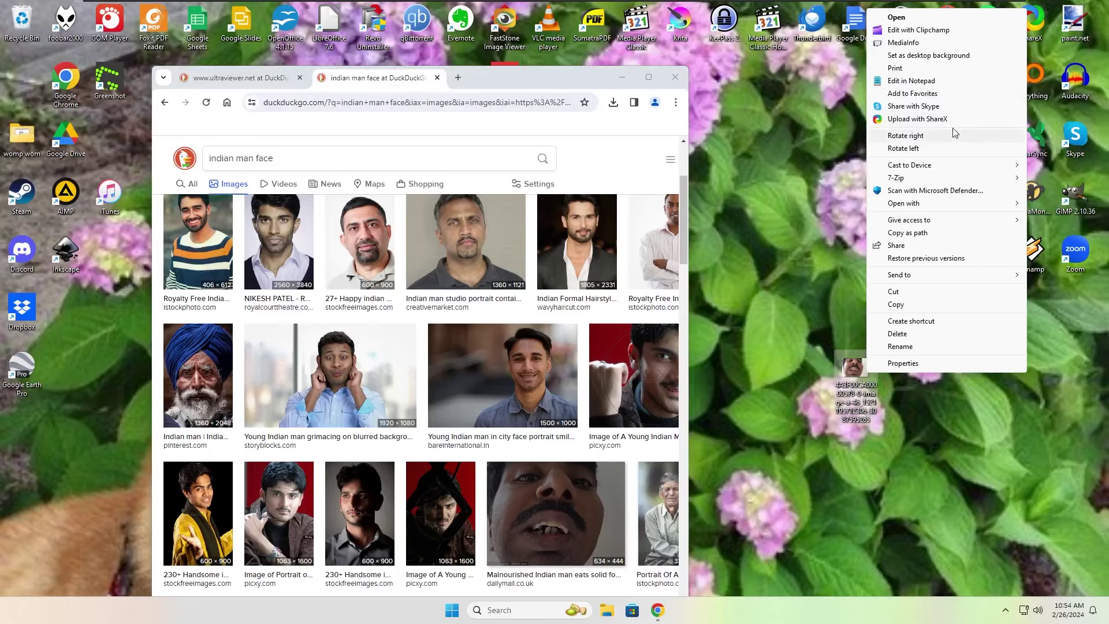
Browse the image results for "indian man face", preview the grimacing man photo, and close the image search tab
left_click(353, 366)
left_click(353, 365)
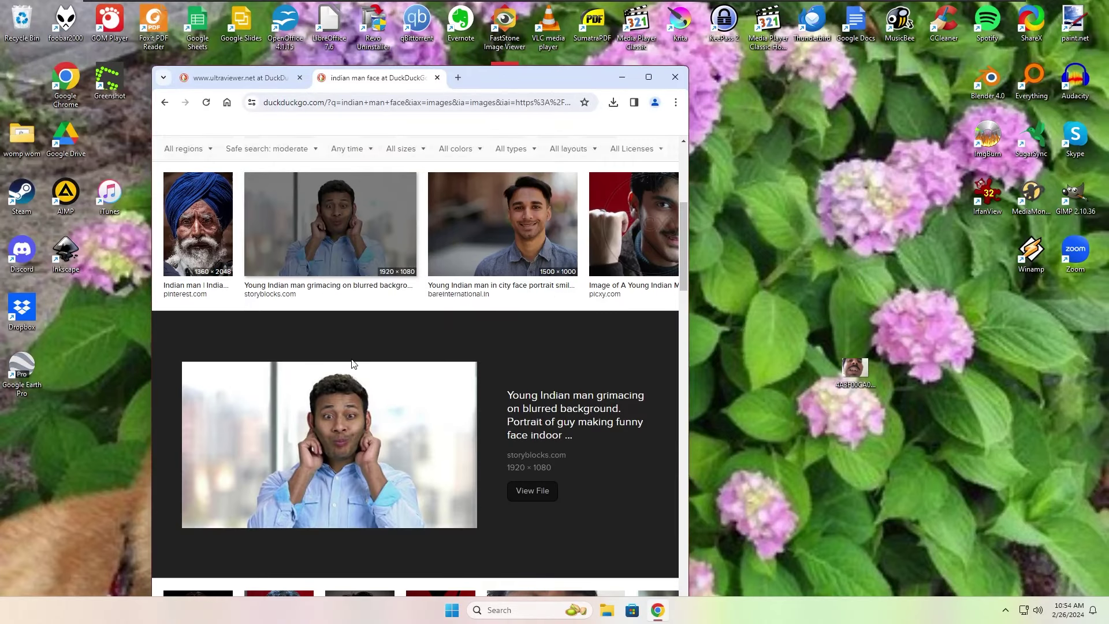
scroll(358, 369, "up", 3)
scroll(664, 399, "down", 15)
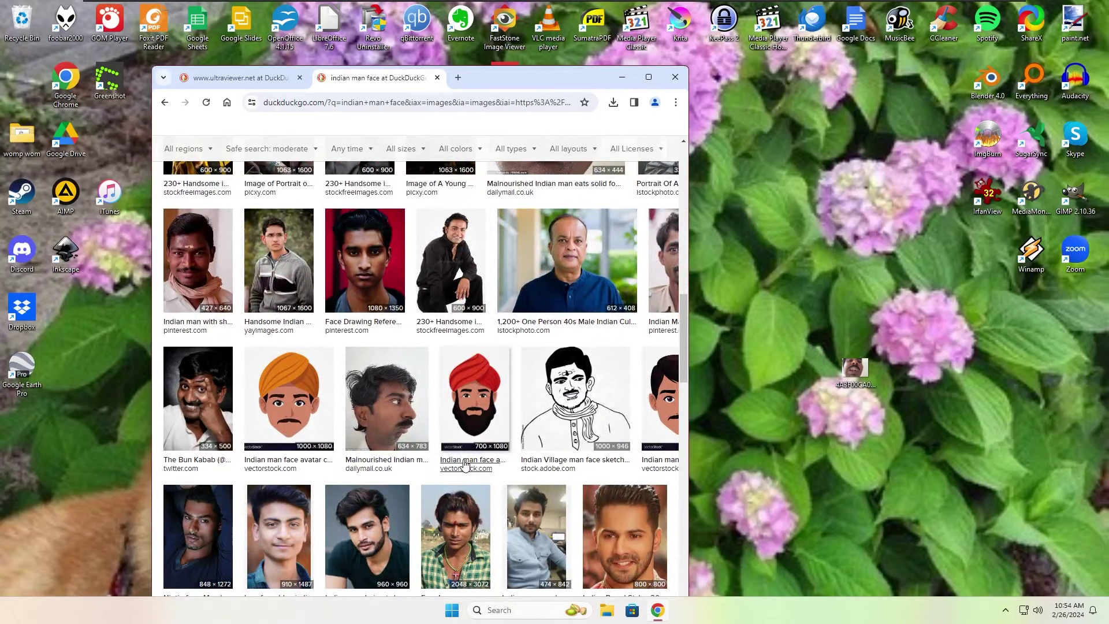
scroll(464, 463, "down", 3)
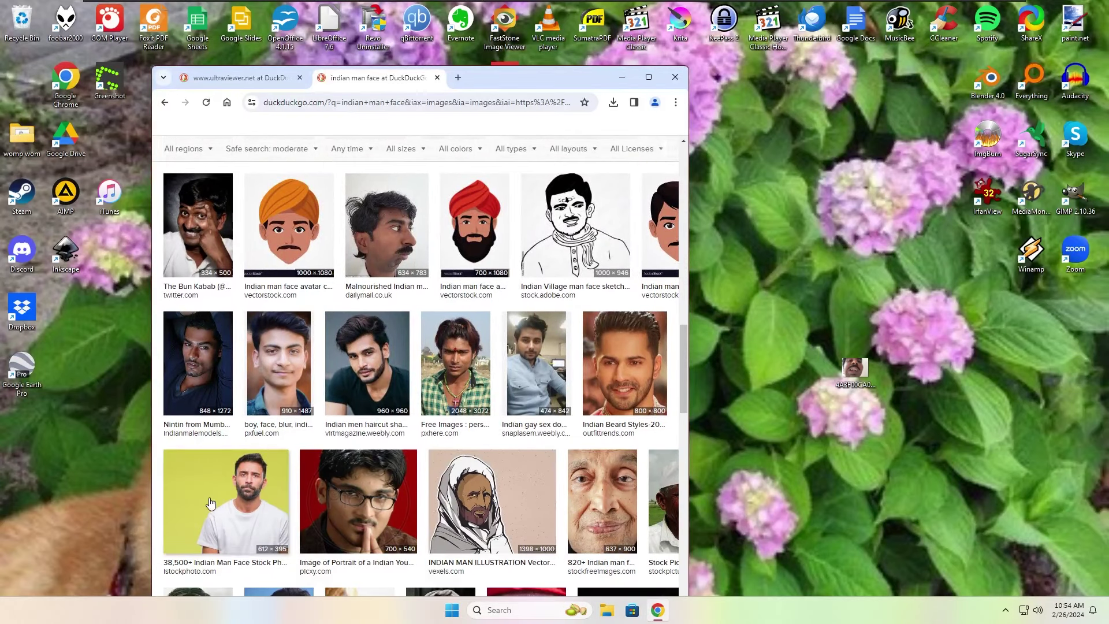
scroll(370, 465, "down", 2)
scroll(306, 468, "down", 2)
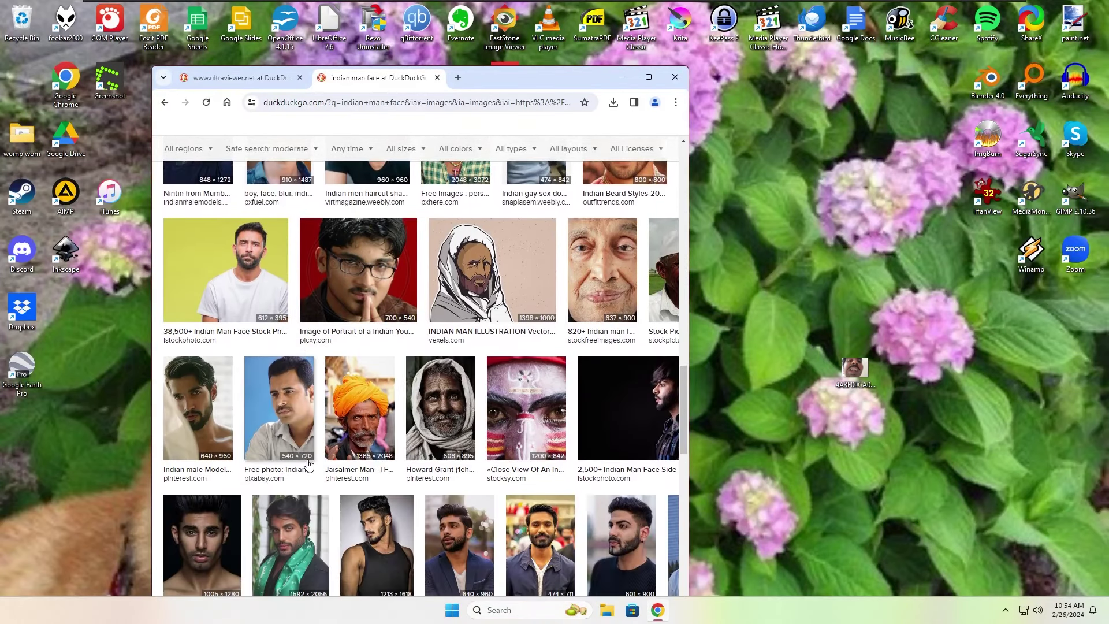
scroll(309, 466, "down", 4)
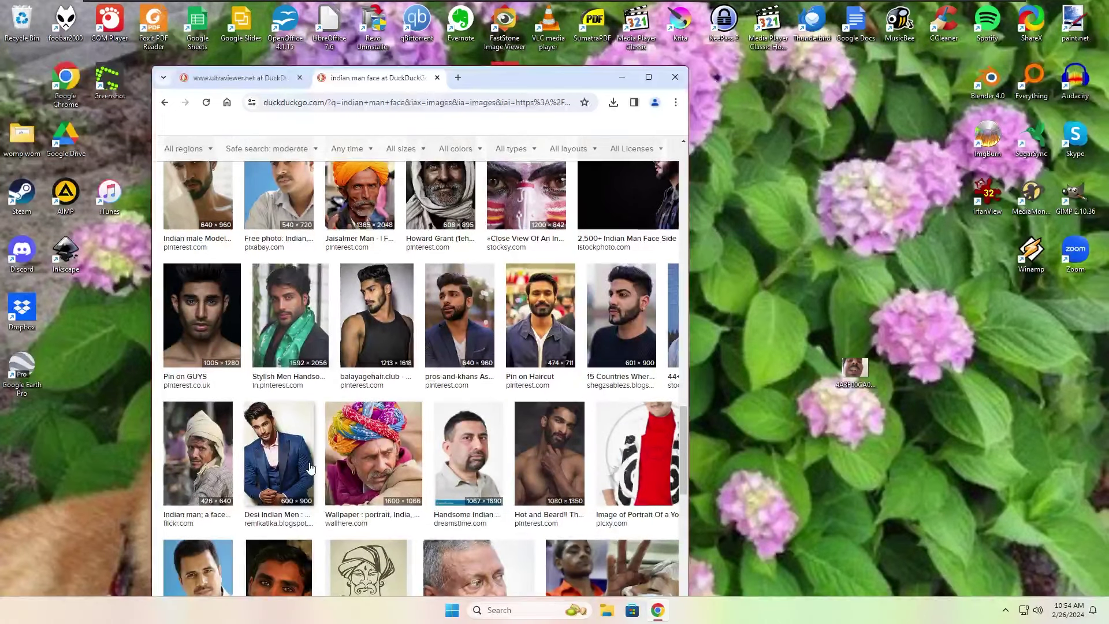
scroll(309, 466, "down", 2)
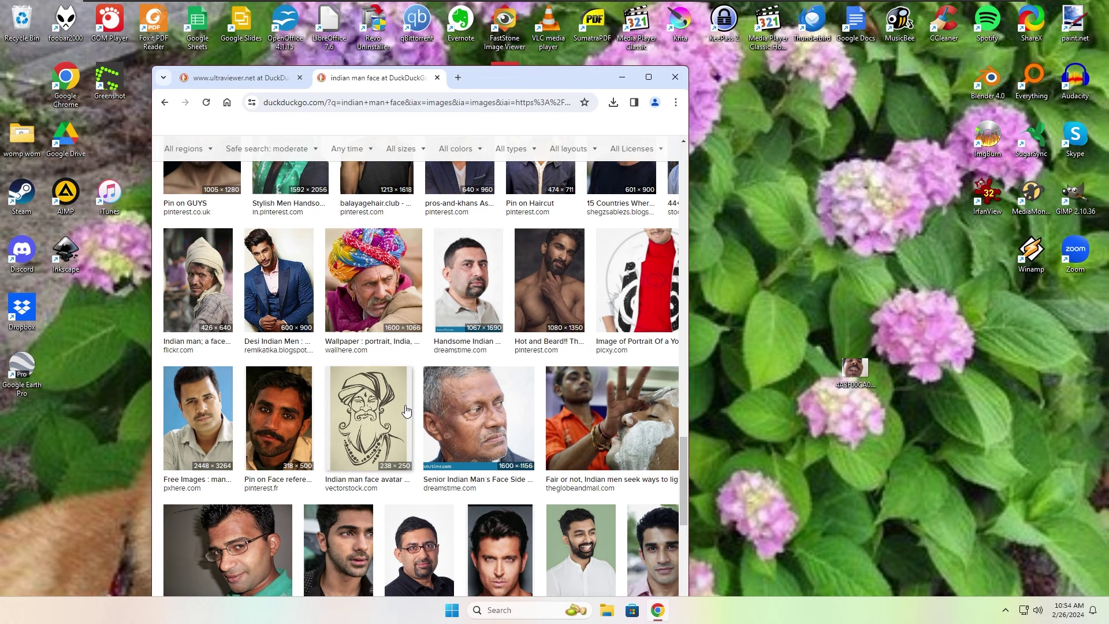
left_click(437, 77)
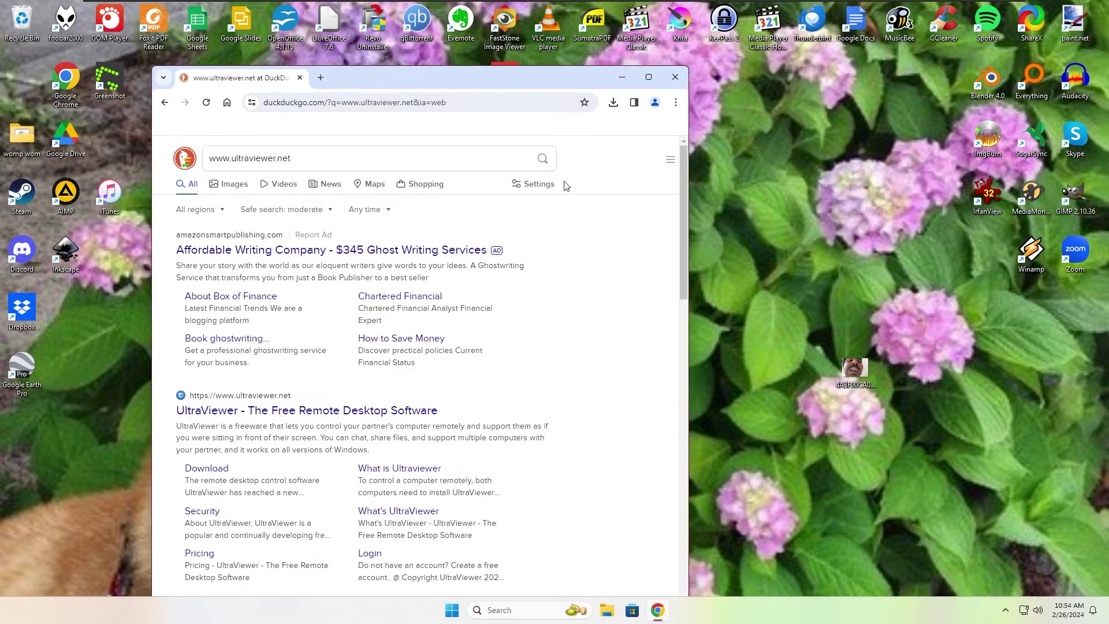
Set the image file saved on the desktop as the desktop background
left_click(867, 364)
right_click(867, 366)
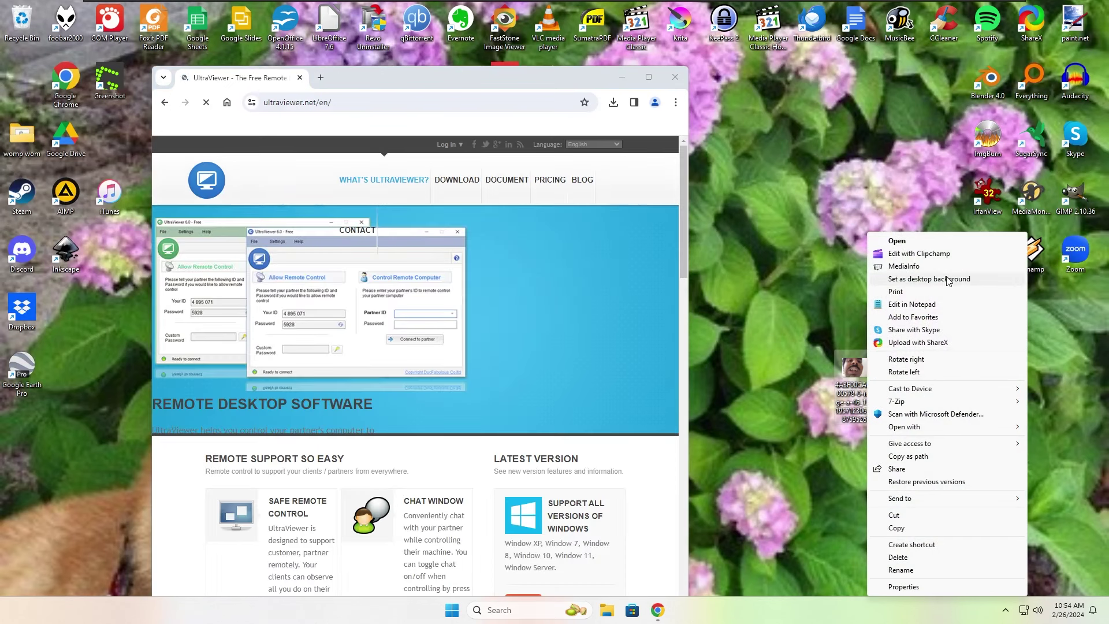
left_click(945, 278)
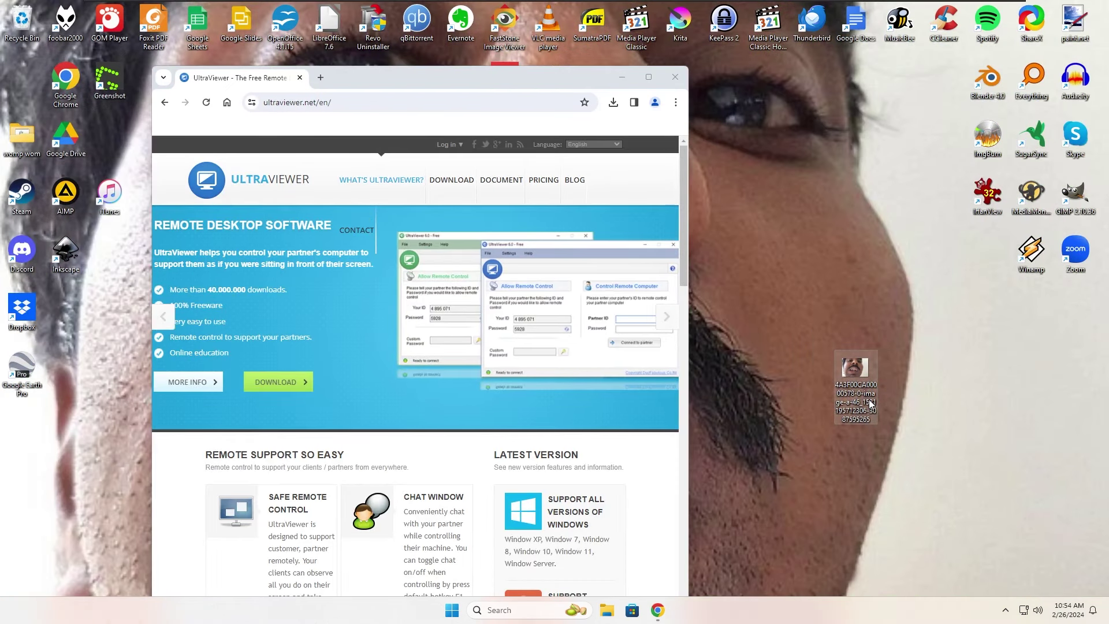
Copy the desktop image file and paste it repeatedly to fill the desktop with duplicates
key("ctrl+c")
key("ctrl+v")
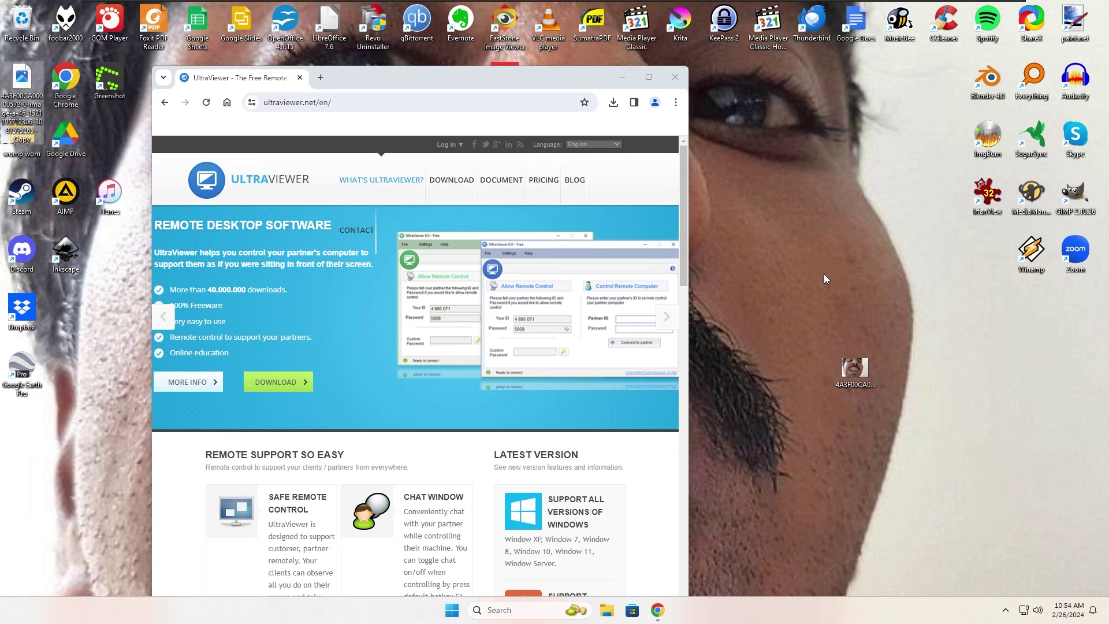
key("ctrl+v")
key("ctrl+v")
key("ctrl+v")
key("ctrl+v")
key("ctrl+v")
key("ctrl+v")
key("ctrl+v")
key("ctrl+v")
key("ctrl+v")
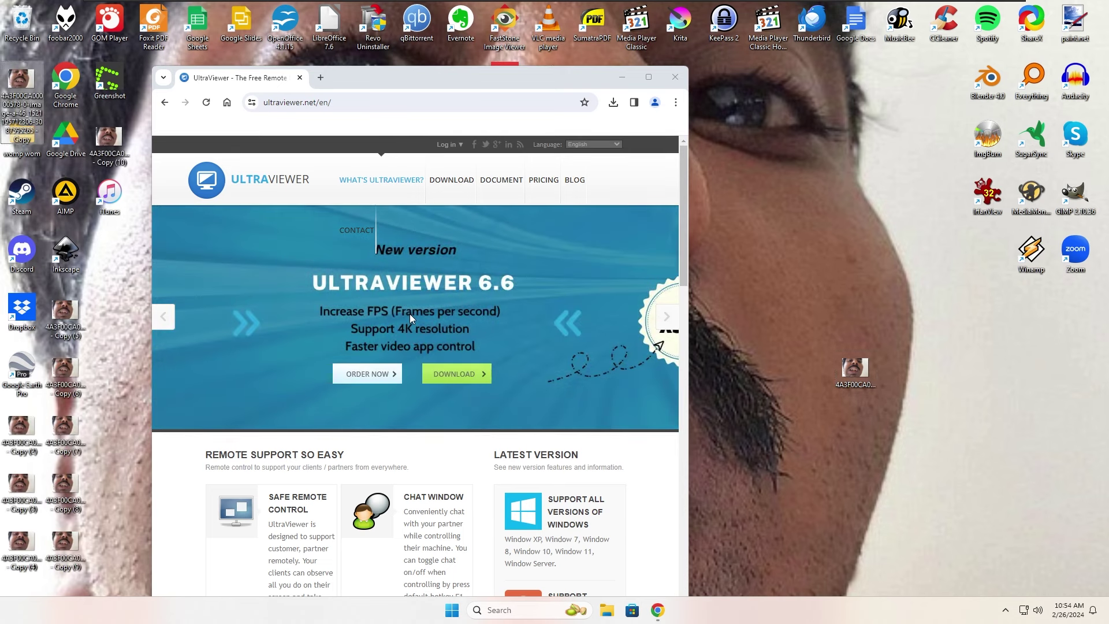
key("ctrl+v")
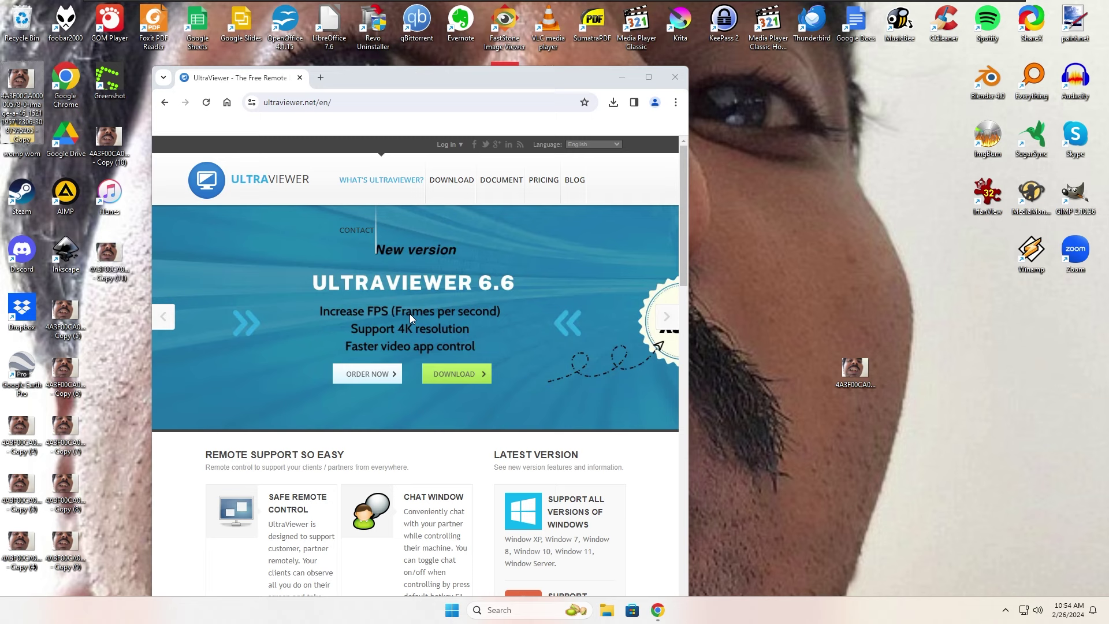
key("ctrl+v")
key("ctrl+v")
key("ctrl+v")
key("ctrl+v")
key("ctrl+v")
key("ctrl+v")
key("ctrl+v")
key("ctrl+v")
key("ctrl+v")
key("ctrl+v")
key("ctrl+v")
key("ctrl+v")
key("ctrl+v")
key("ctrl+v")
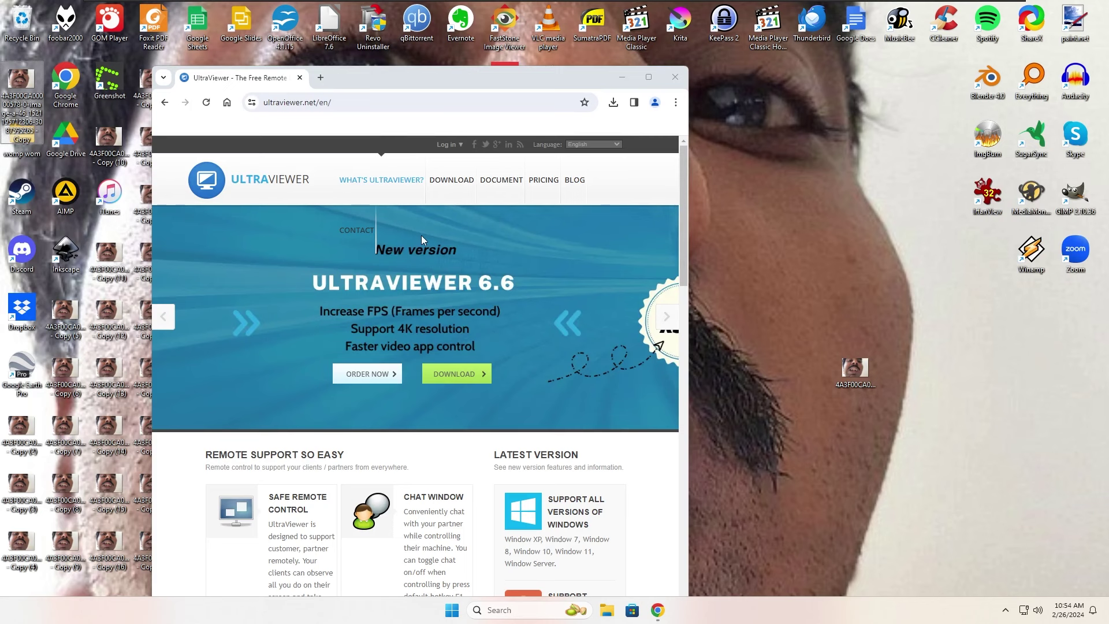
Move the browser window off the icons and keep pasting image copies onto the desktop, including duplicates of the existing copies
left_click_drag(393, 75, 701, 68)
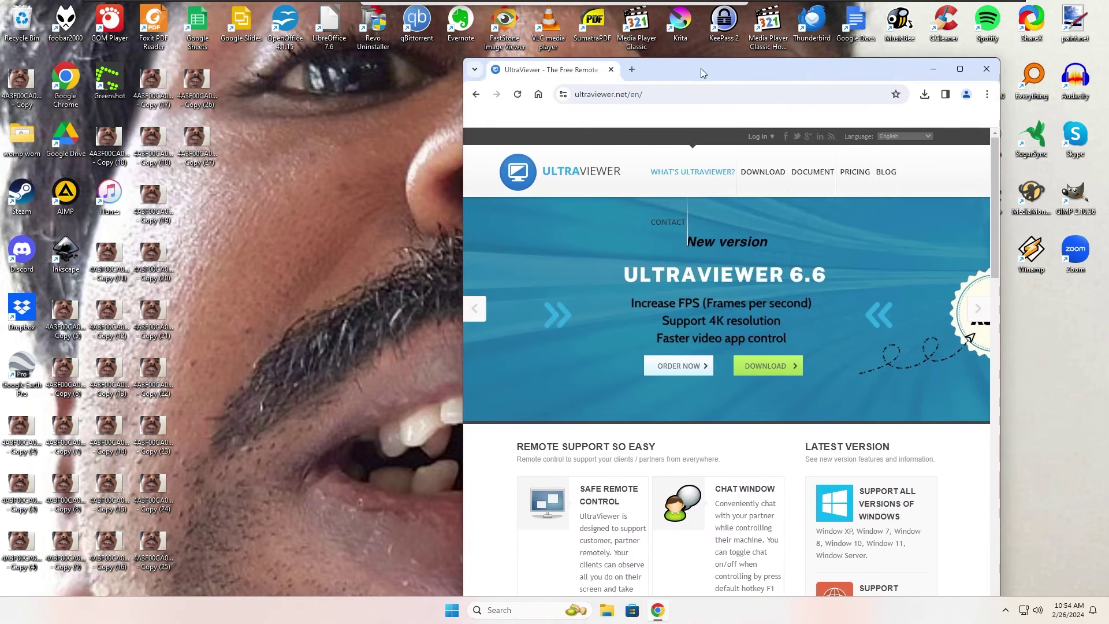
left_click(218, 259)
key("ctrl+v")
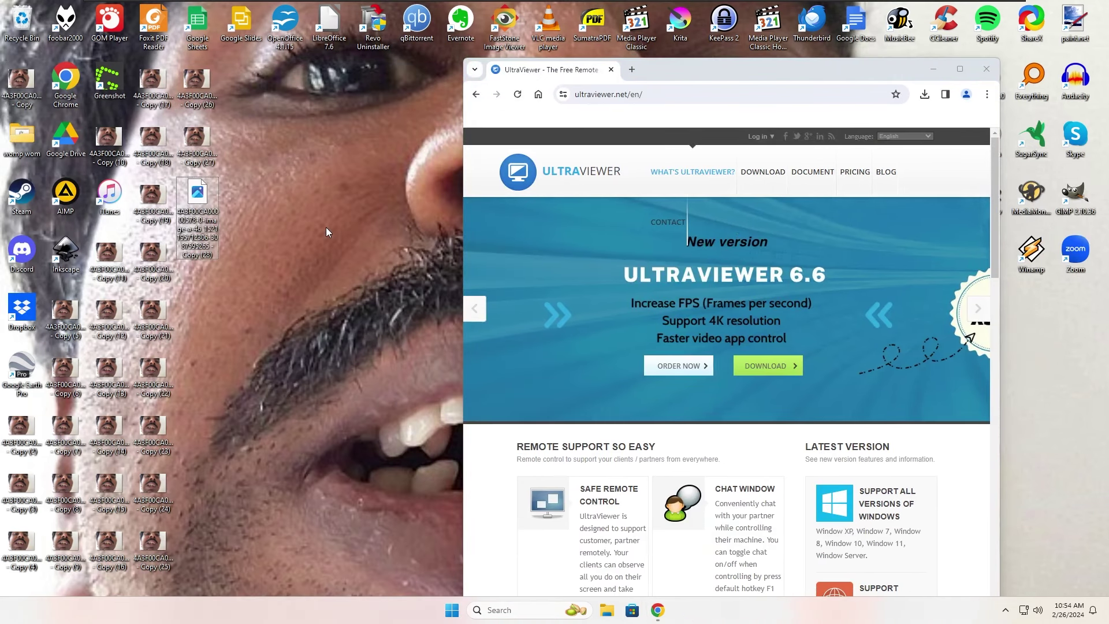
key("ctrl+v")
key("ctrl+v")
key("ctrl+v")
key("ctrl+v")
key("ctrl+v")
key("ctrl+v")
key("ctrl+v")
key("ctrl+v")
key("ctrl+v")
key("ctrl+v")
key("ctrl+v")
key("ctrl+v")
key("ctrl+v")
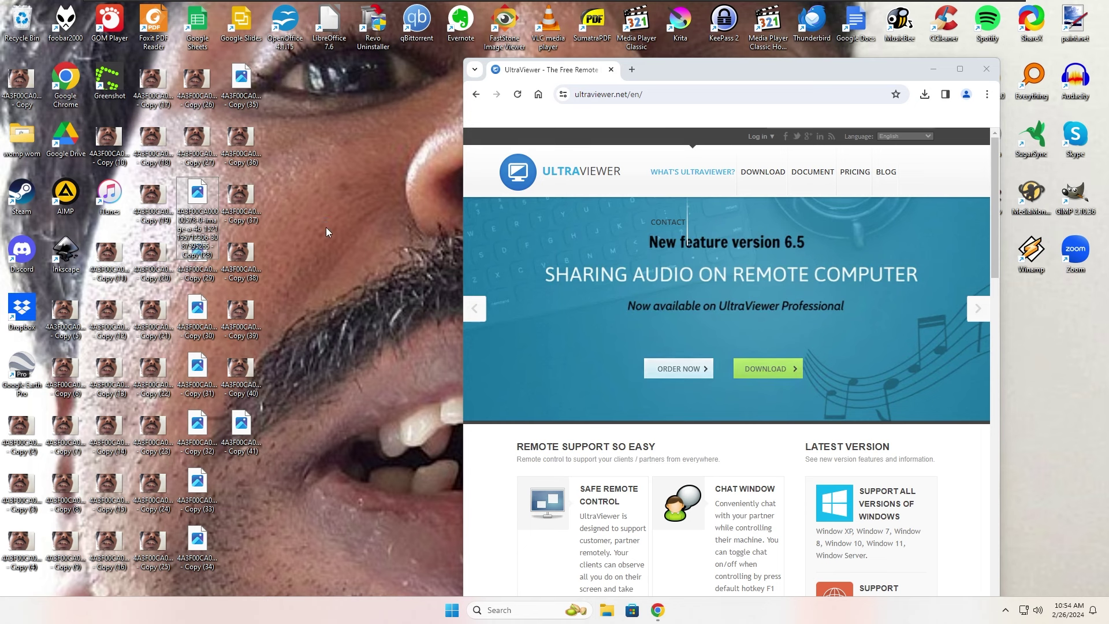
key("ctrl+v")
key("ctrl+v")
key("ctrl+v")
key("ctrl+v")
key("ctrl+v")
key("ctrl+v")
key("ctrl+v")
key("ctrl+v")
key("ctrl+v")
key("ctrl+v")
key("ctrl+v")
key("ctrl+v")
key("ctrl+v")
key("ctrl+v")
key("ctrl+v")
key("ctrl+v")
key("ctrl+v")
key("ctrl+v")
key("ctrl+v")
key("ctrl+v")
left_click_drag(410, 80, 150, 574)
left_click(410, 383)
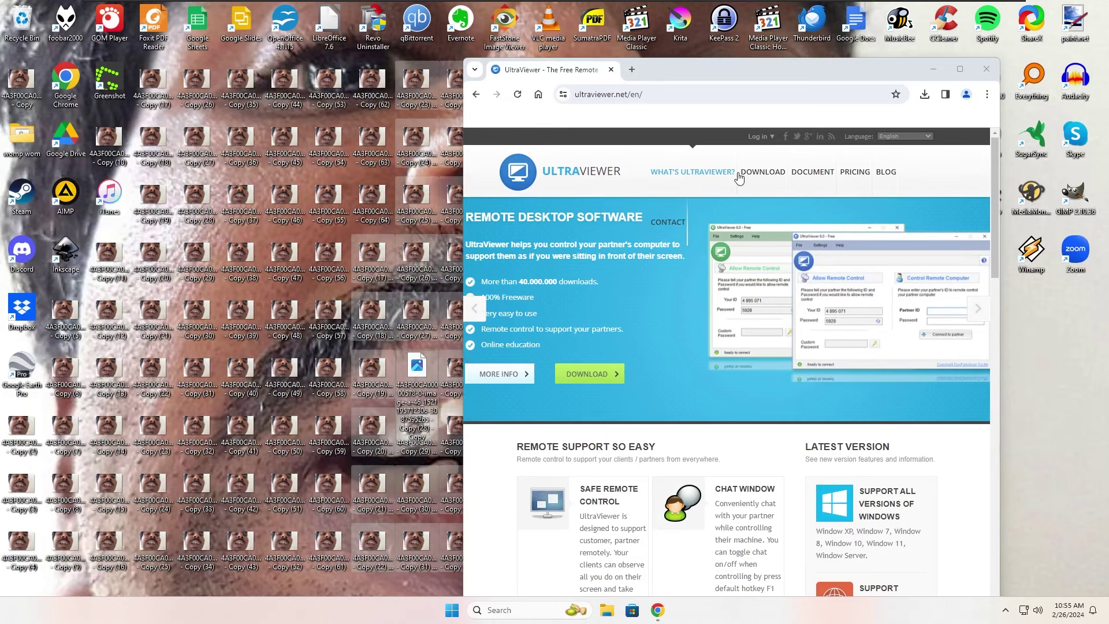
Delete the desktop shortcuts in the row from foobar2000 to paint.net and the block from Blender 4.0 to Zoom
left_click_drag(701, 80, 310, 152)
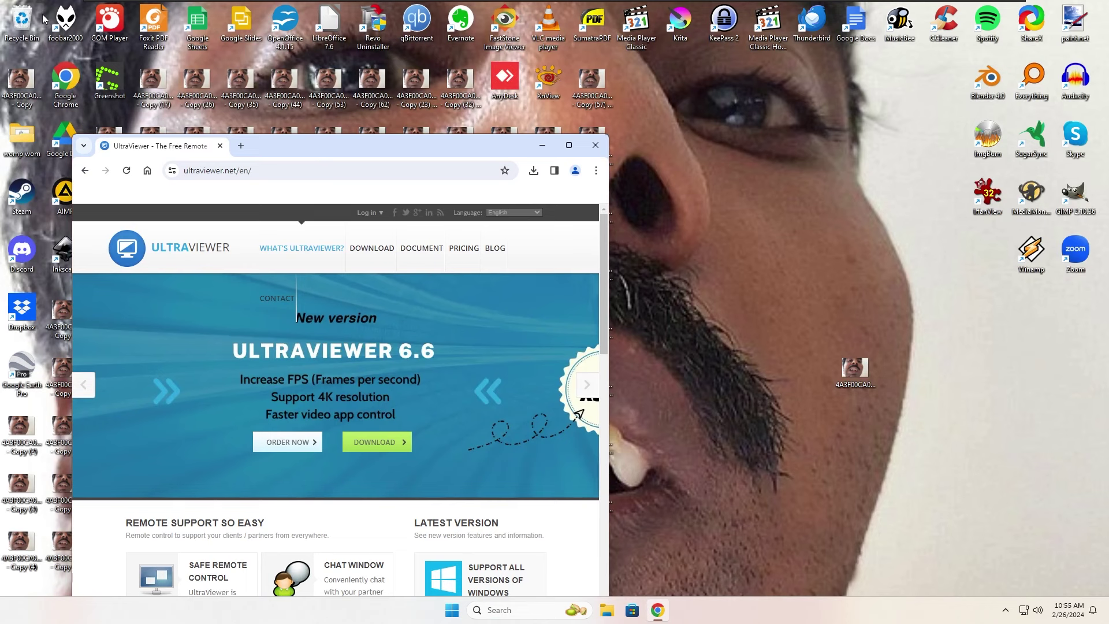
mouse_move(47, 50)
left_mouse_down()
mouse_move(173, 4)
mouse_move(1088, 10)
left_mouse_up()
key("Delete")
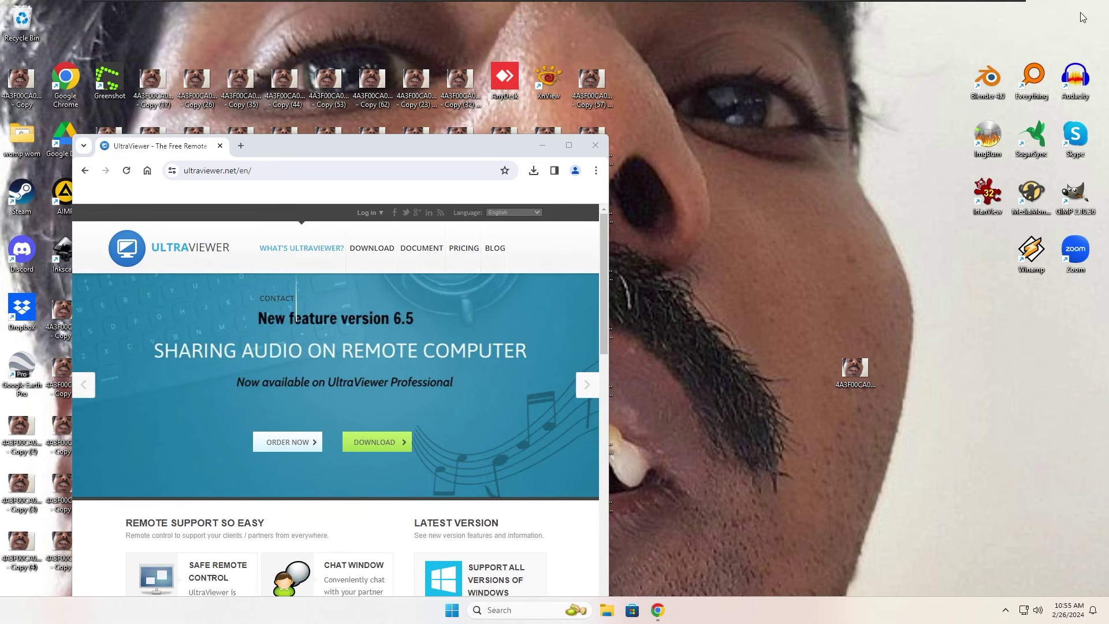
left_click_drag(947, 18, 1079, 295)
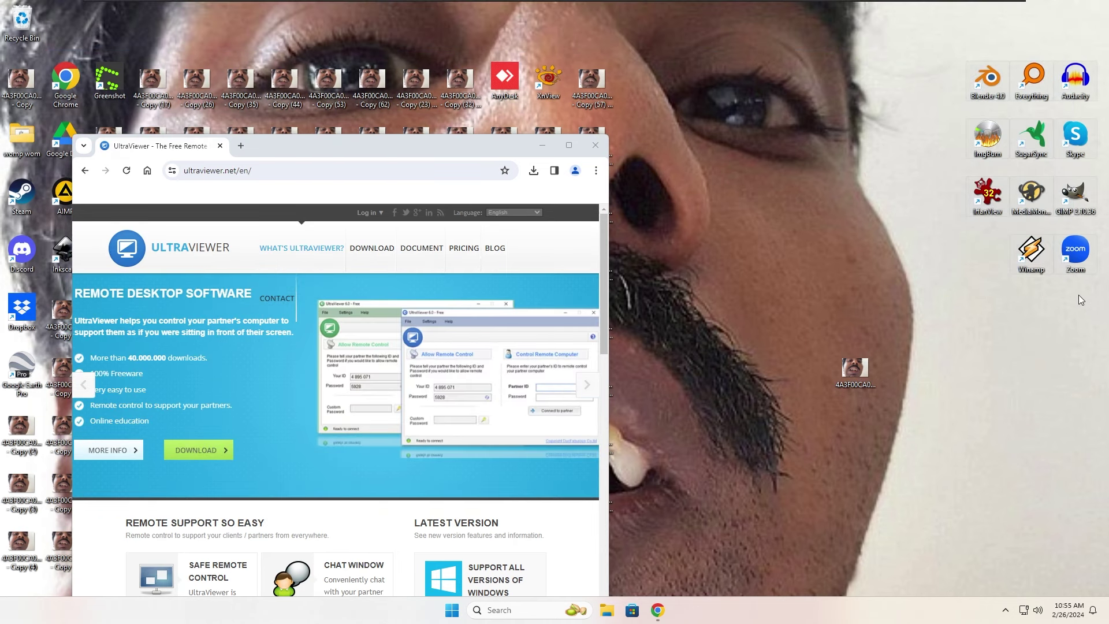
key("Delete")
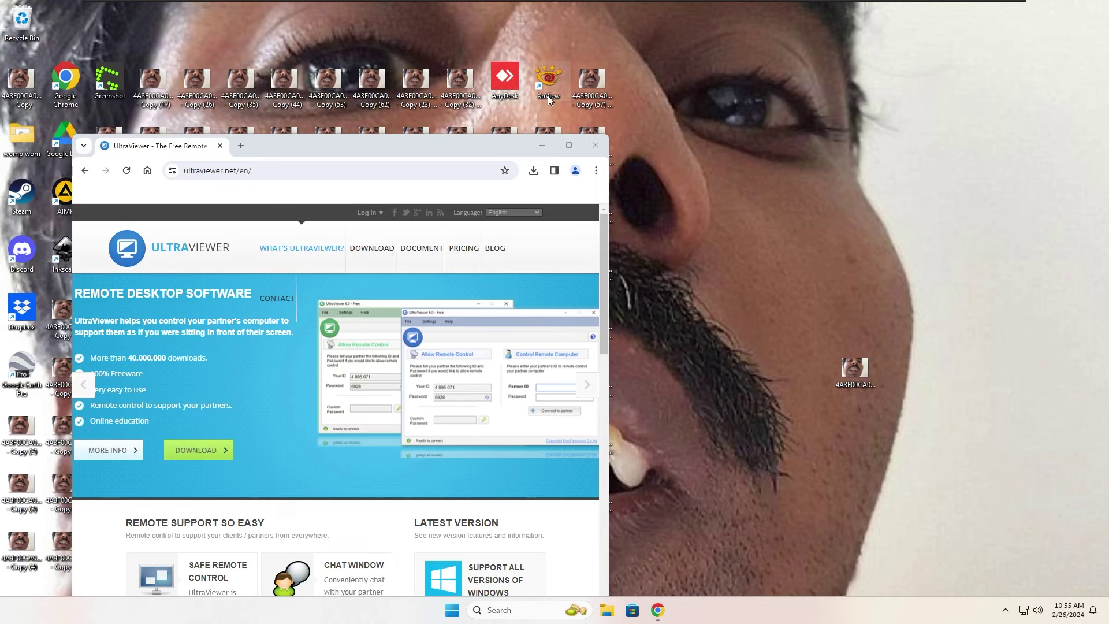
Delete the AnyDesk, XnView, Google Chrome and Greenshot shortcuts from the desktop
left_click_drag(547, 95, 496, 81)
key("Delete")
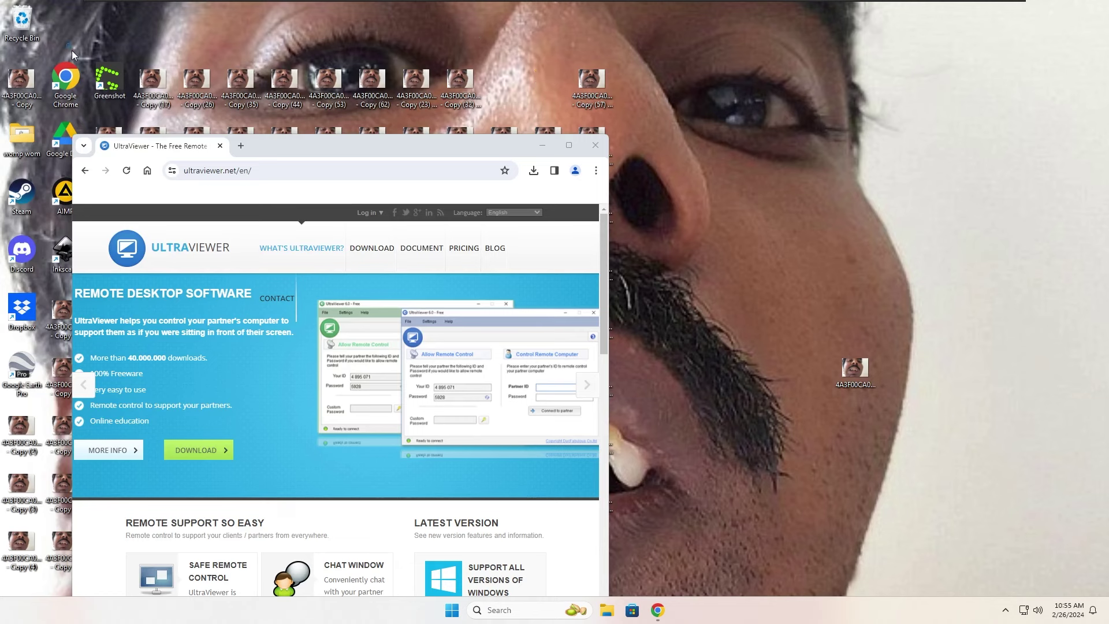
left_click_drag(66, 43, 115, 97)
key("Delete")
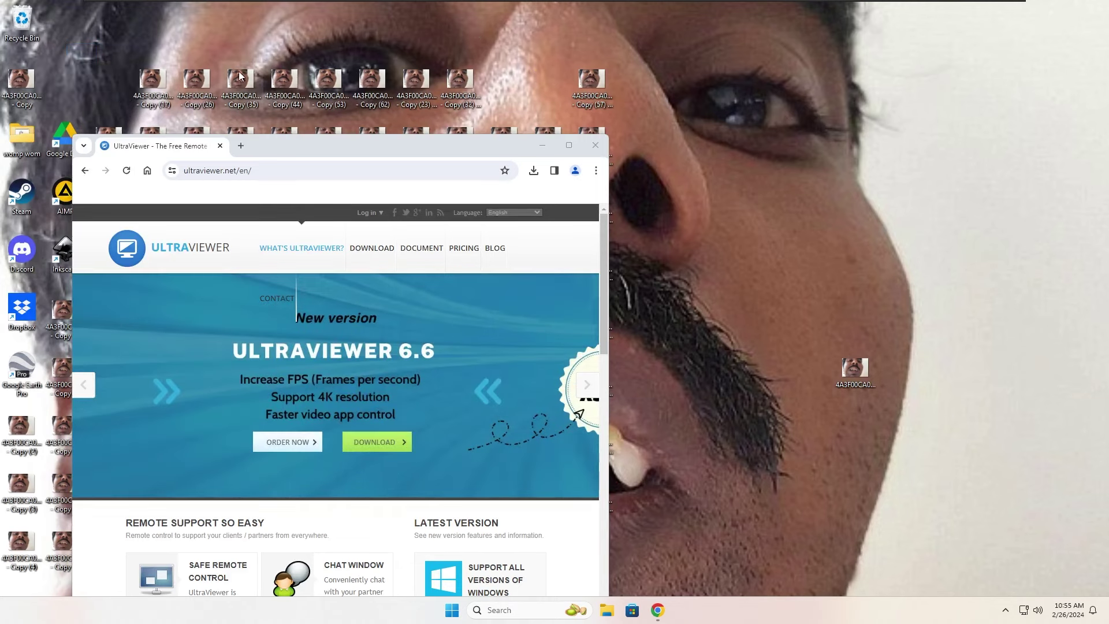
Uncover the desktop icons behind the browser window and delete the remaining app shortcuts and the folder
left_click_drag(276, 151, 585, 95)
left_click(68, 94)
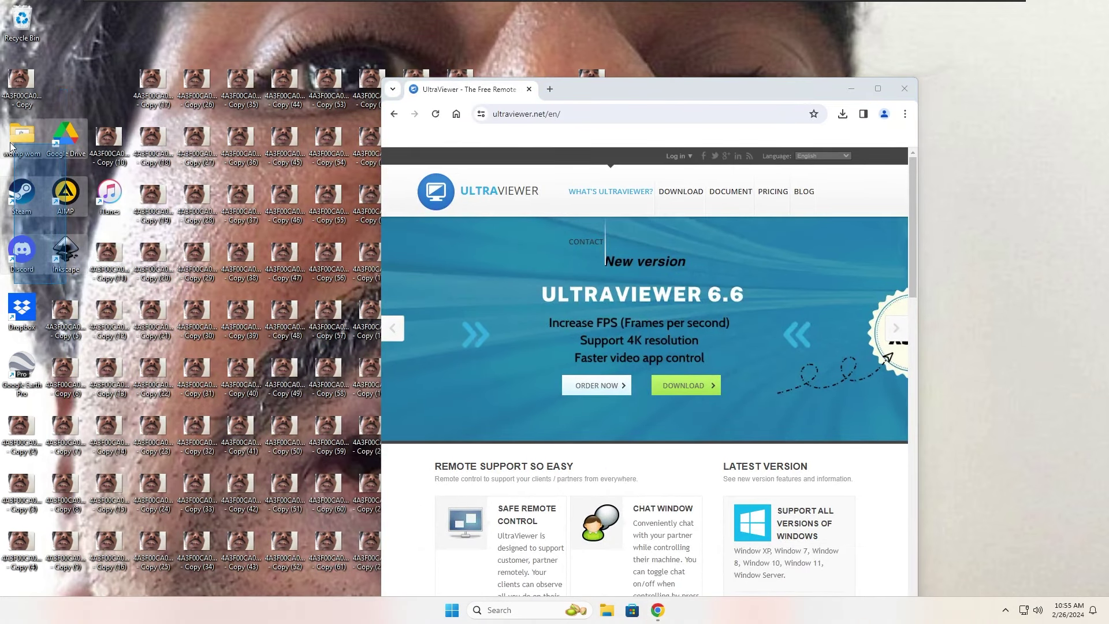
key("Delete")
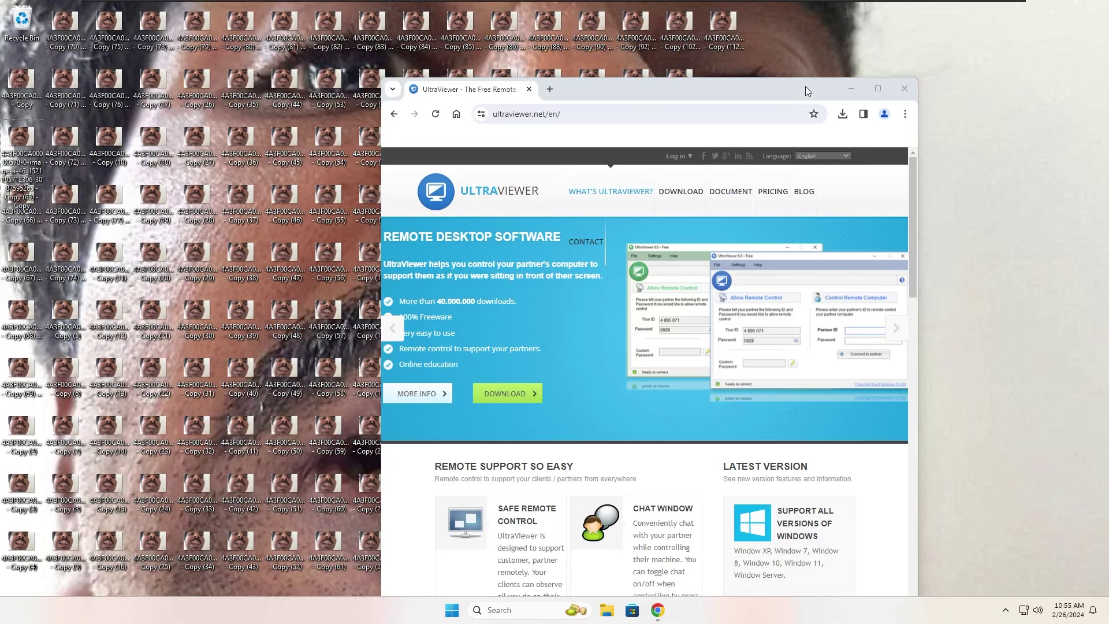
Maximize the browser window and download UltraViewer from its website
left_click_drag(739, 85, 460, 45)
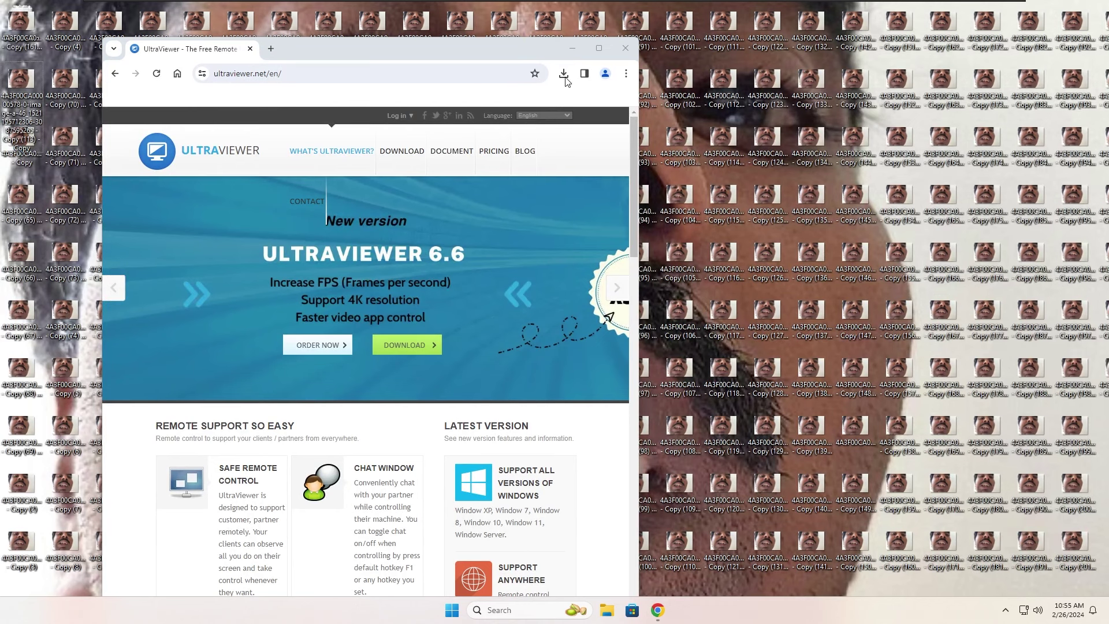
double_click(479, 51)
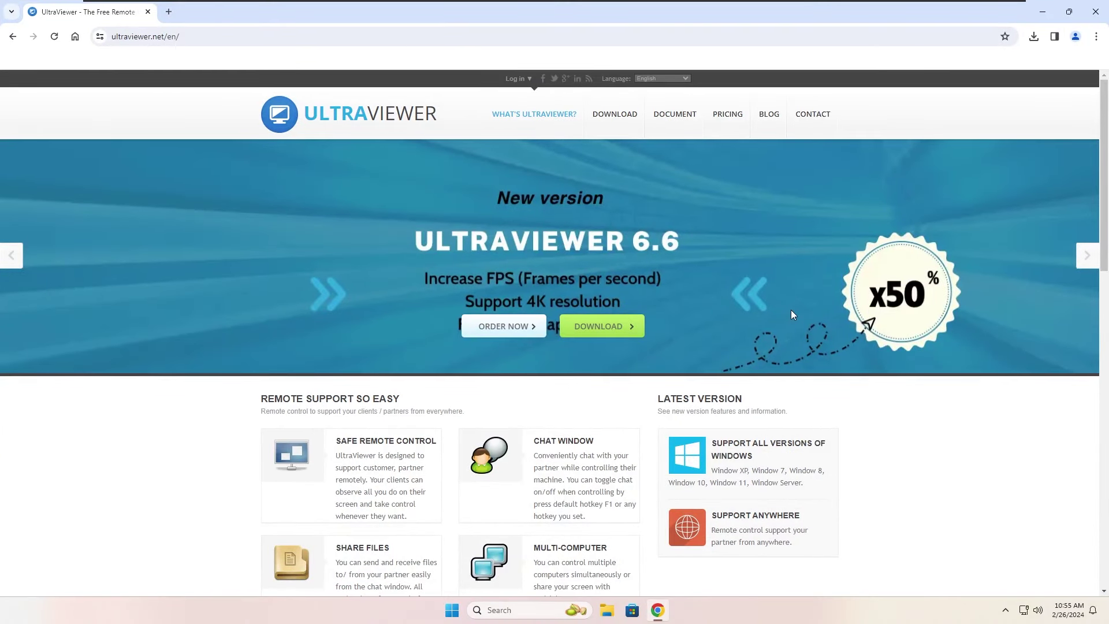
left_click(632, 335)
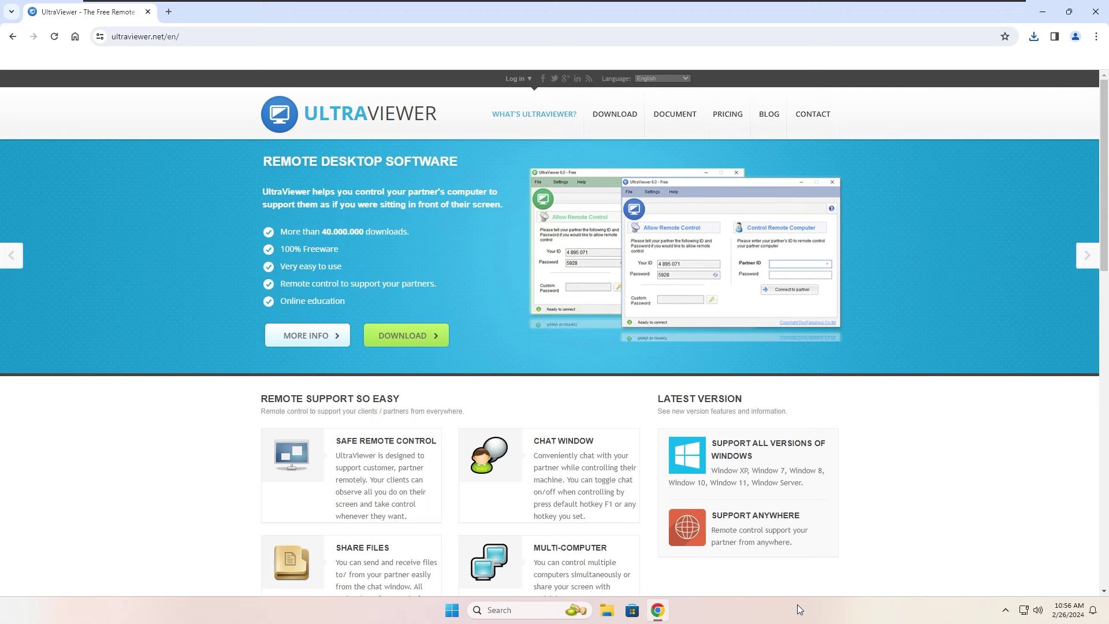
End the ScreenConnect.ClientService process in Task Manager and close Task Manager
right_click(797, 604)
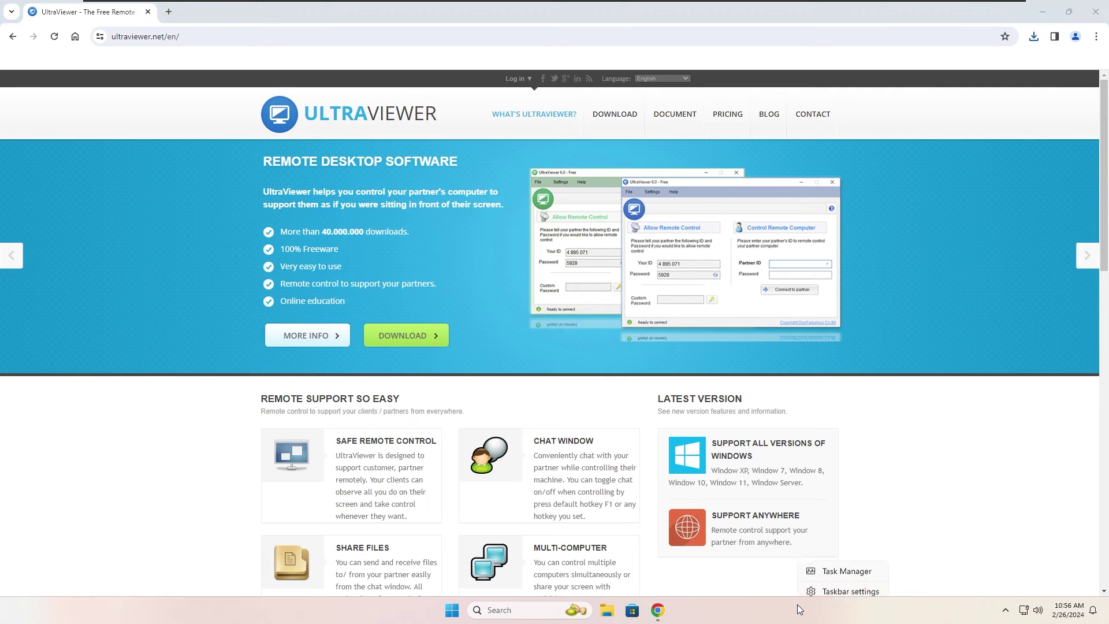
left_click(824, 566)
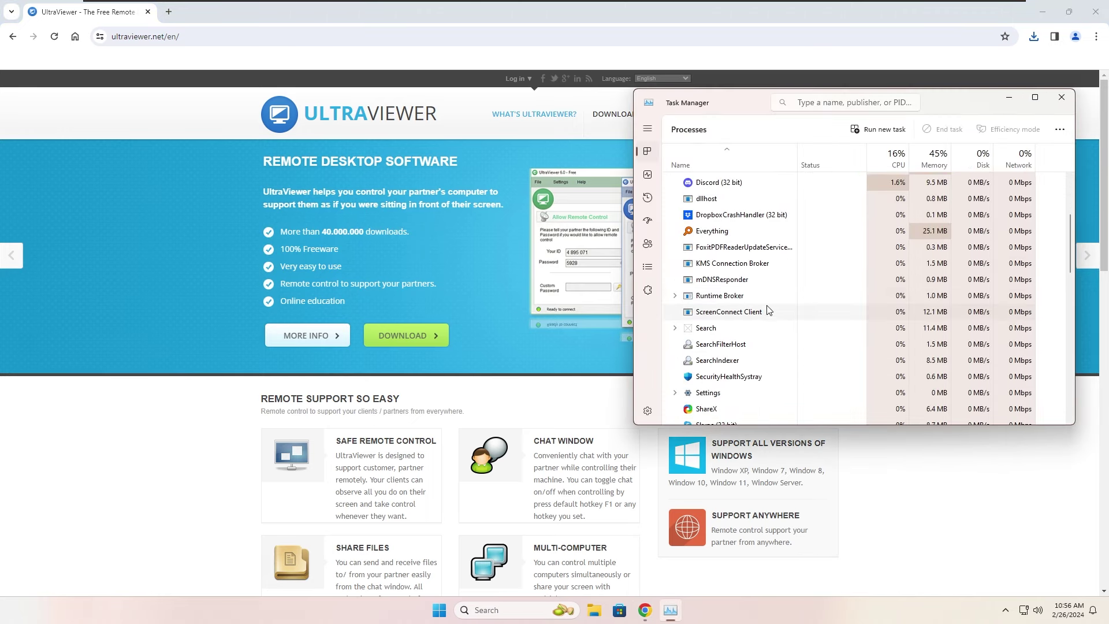
scroll(752, 358, "down", 4)
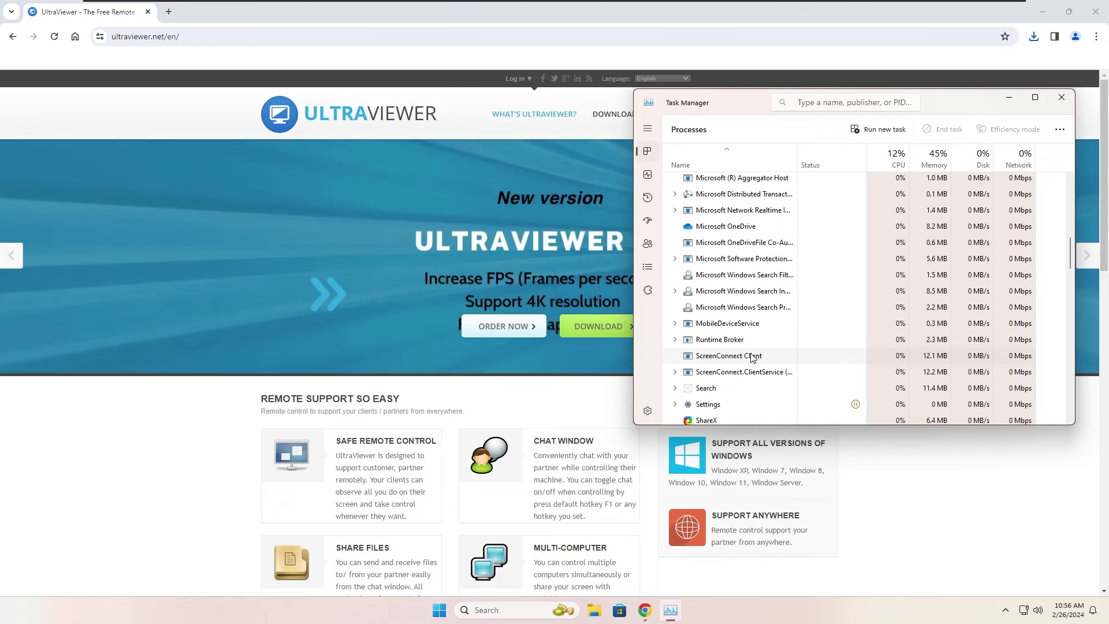
left_click(761, 371)
right_click(761, 371)
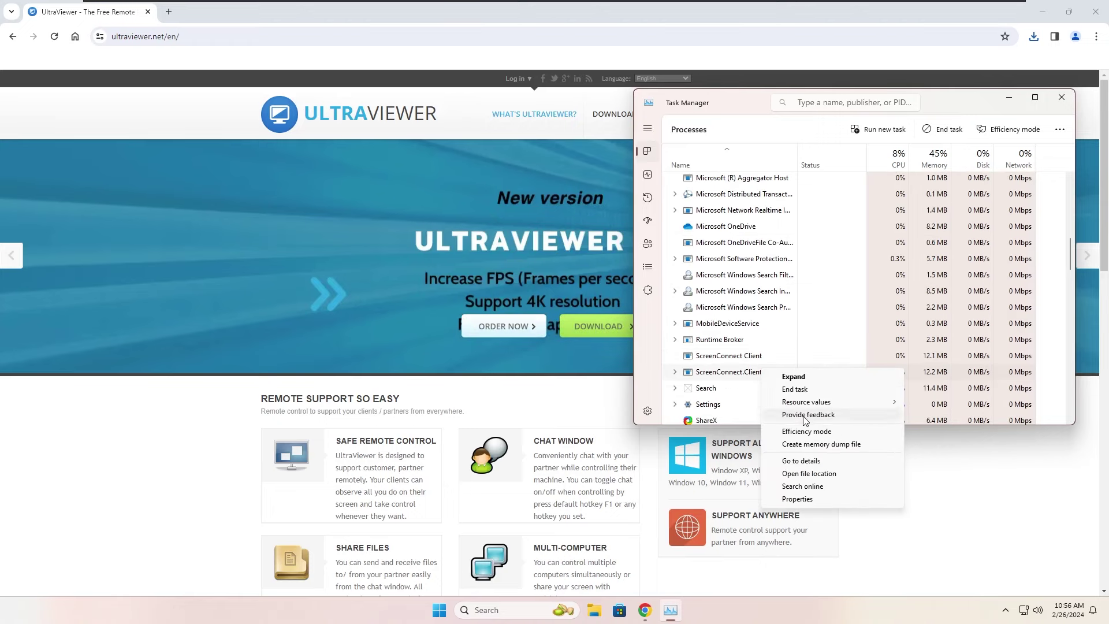
left_click(792, 390)
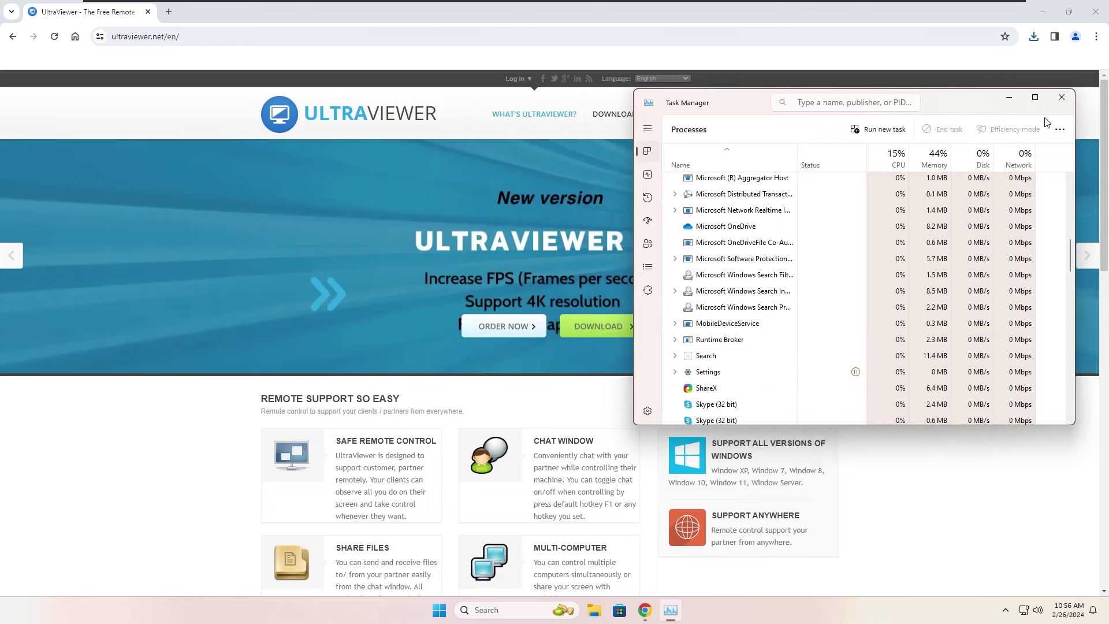
left_click(1062, 97)
Open the browser's full download list and remove the support.Client.exe entry from it
left_click(1034, 37)
left_click(1096, 37)
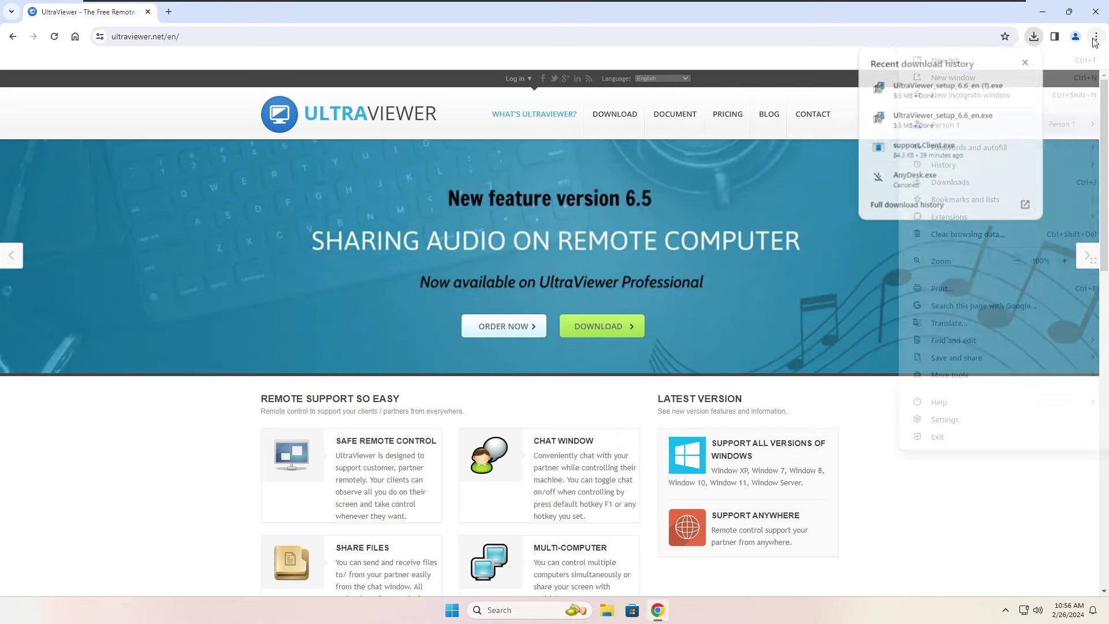
mouse_move(991, 168)
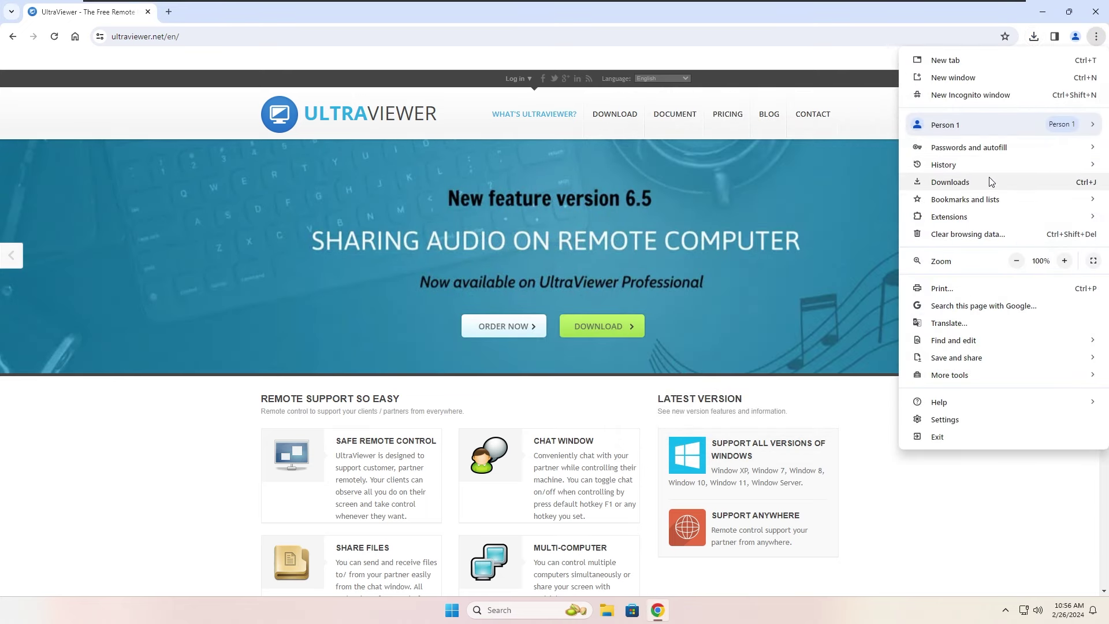
left_click(938, 185)
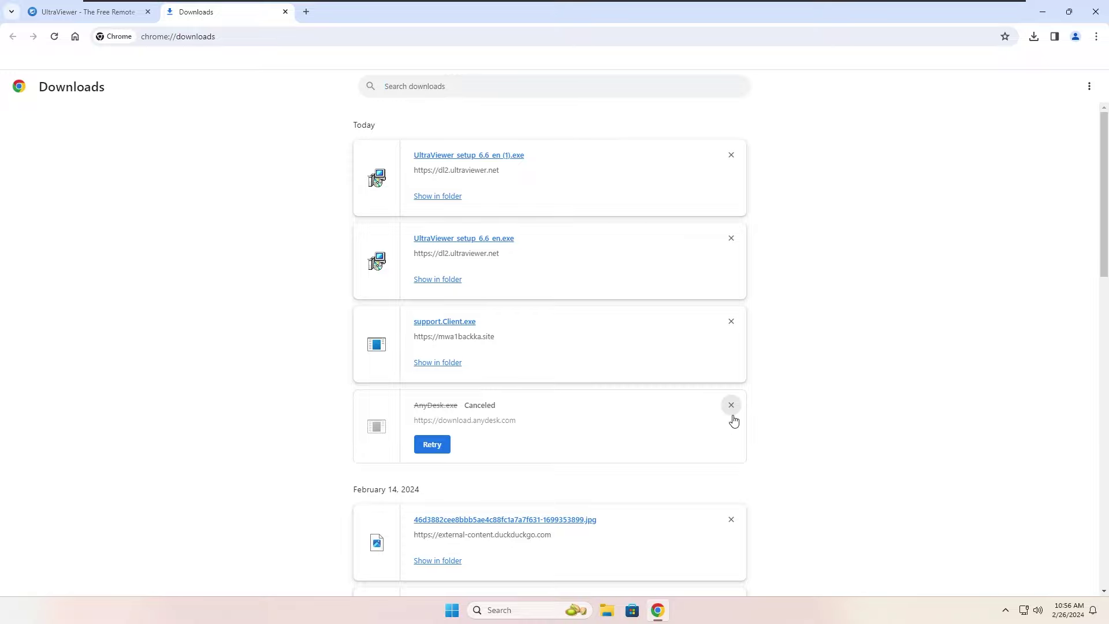
left_click(727, 325)
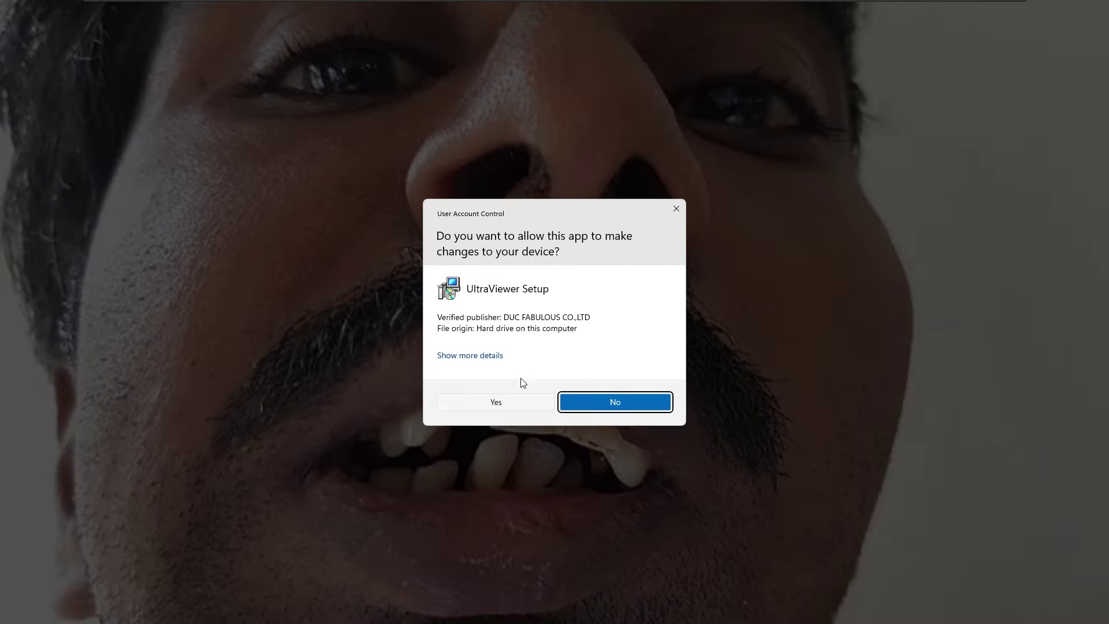
Allow UltraViewer Setup to make changes to the device and accept the default destination and Start Menu folders
left_click_drag(515, 211, 528, 258)
left_click(502, 448)
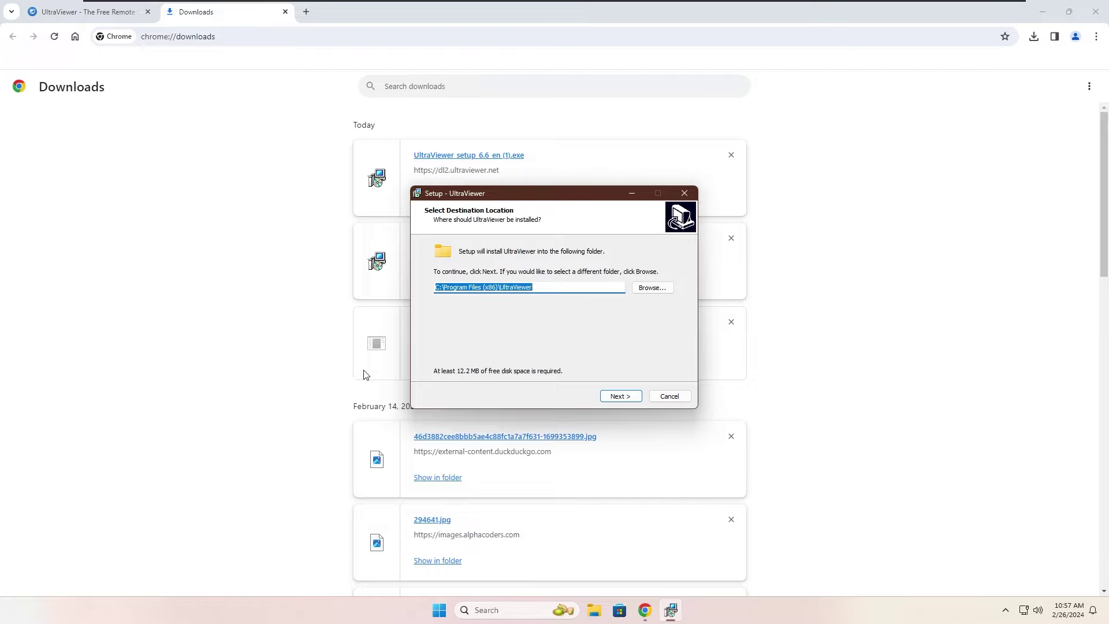
left_click(617, 399)
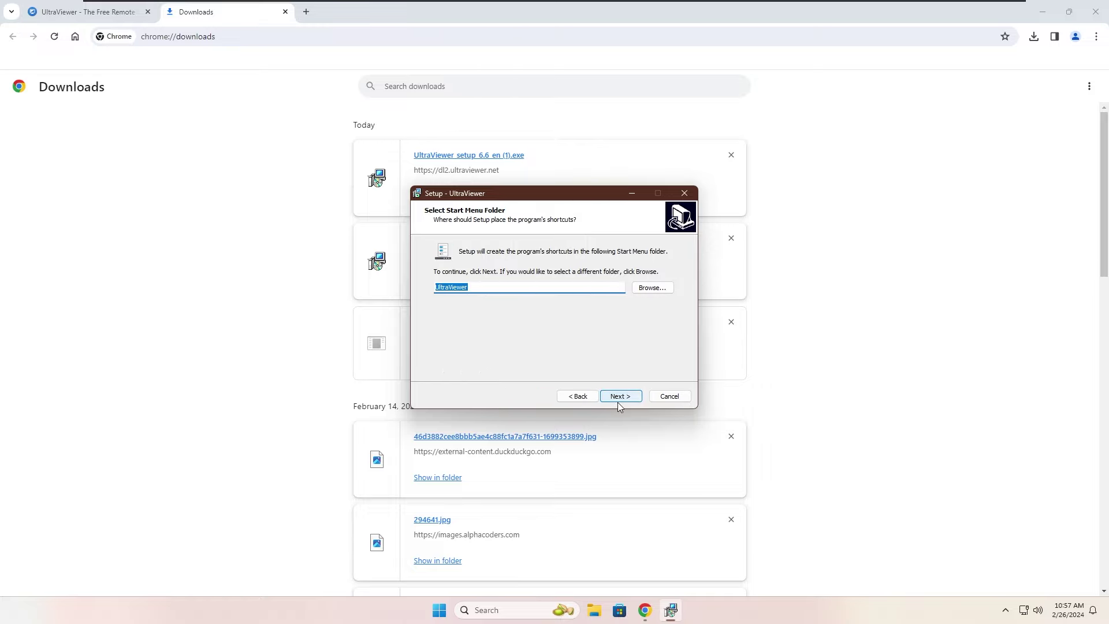
left_click(617, 401)
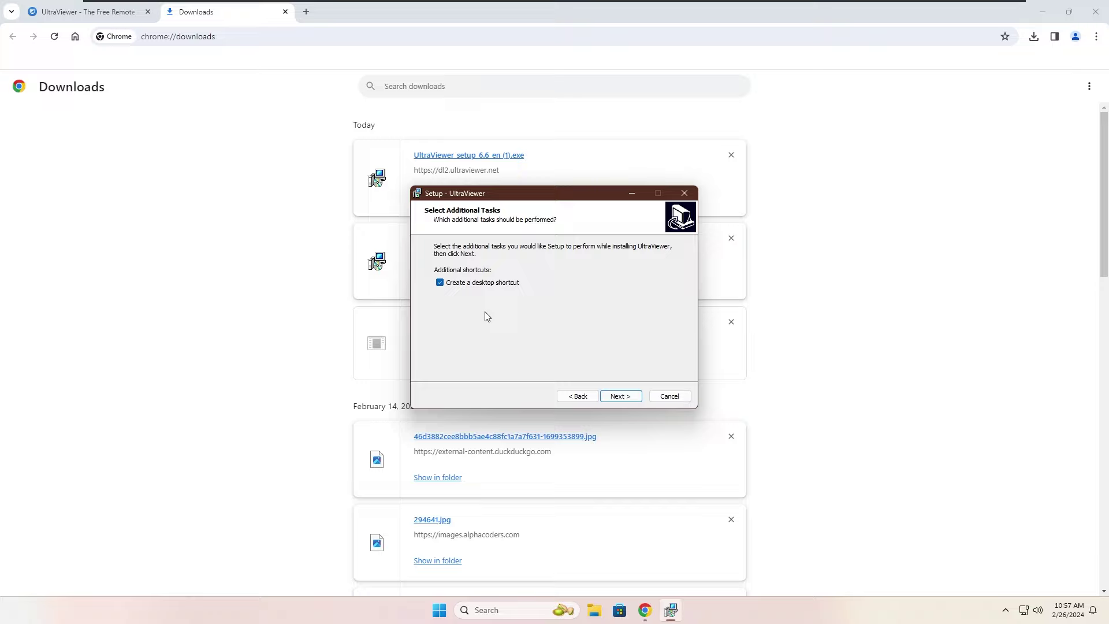
Turn off the creation of a desktop shortcut and start the UltraViewer installation
left_click(465, 285)
left_click(620, 396)
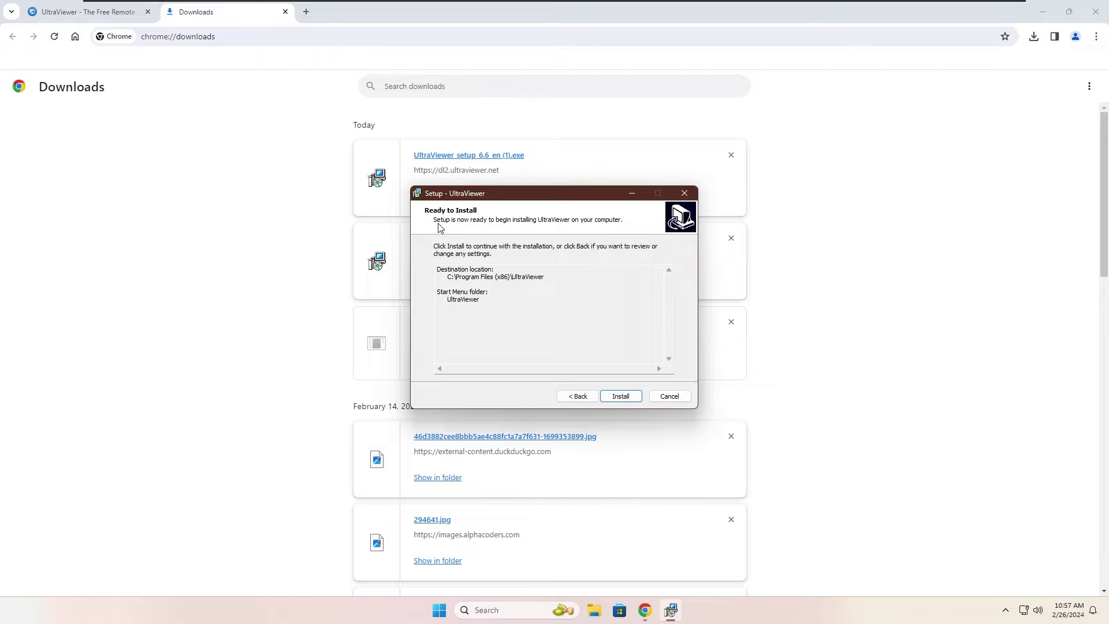
left_click(621, 397)
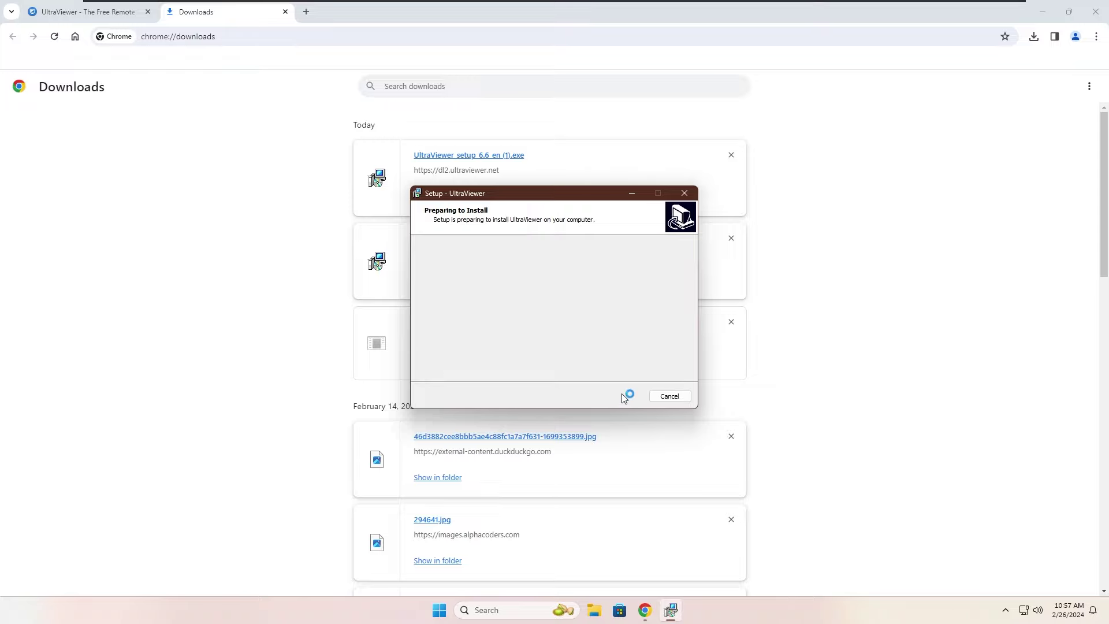